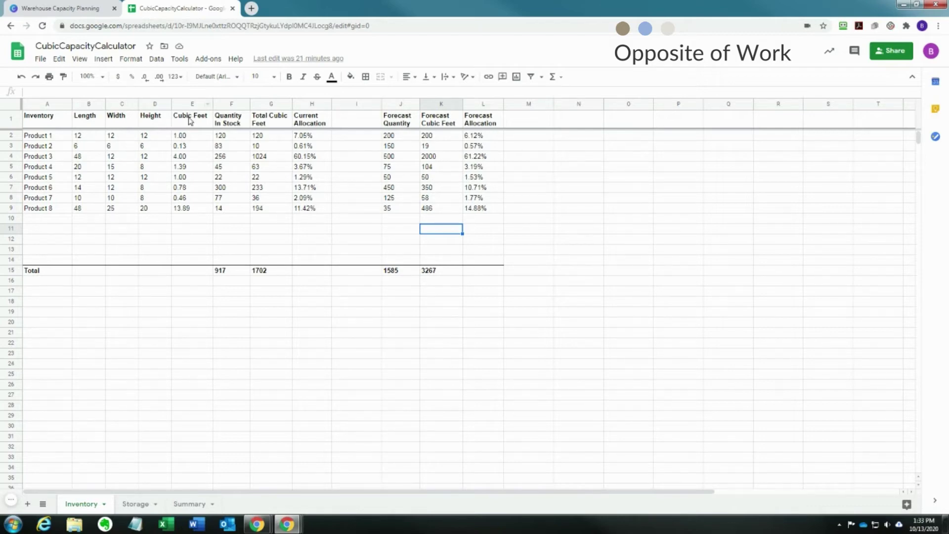
# Examine Product 1's cubic feet, stock quantity and total cubic feet cells, plus the totals for quantity in stock and total cubic feet
pyautogui.click(195, 140)
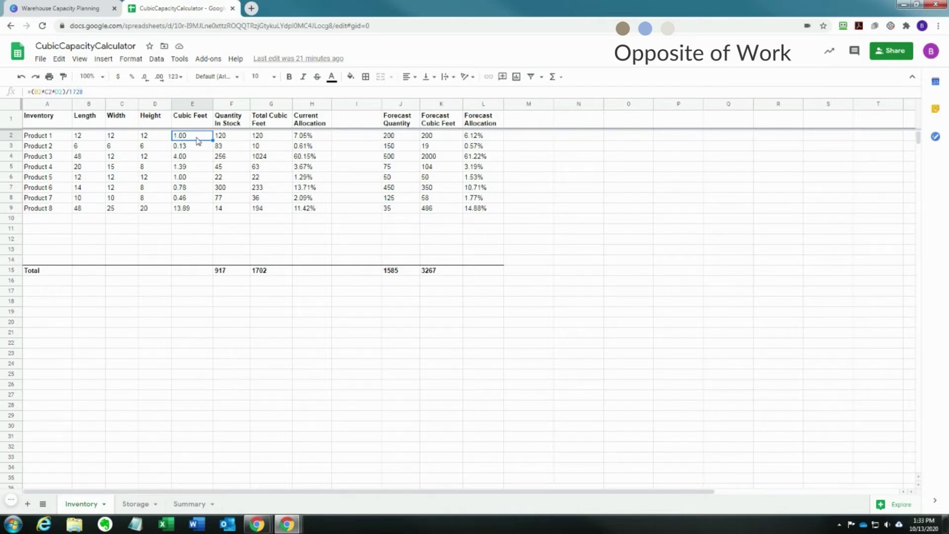
pyautogui.click(225, 138)
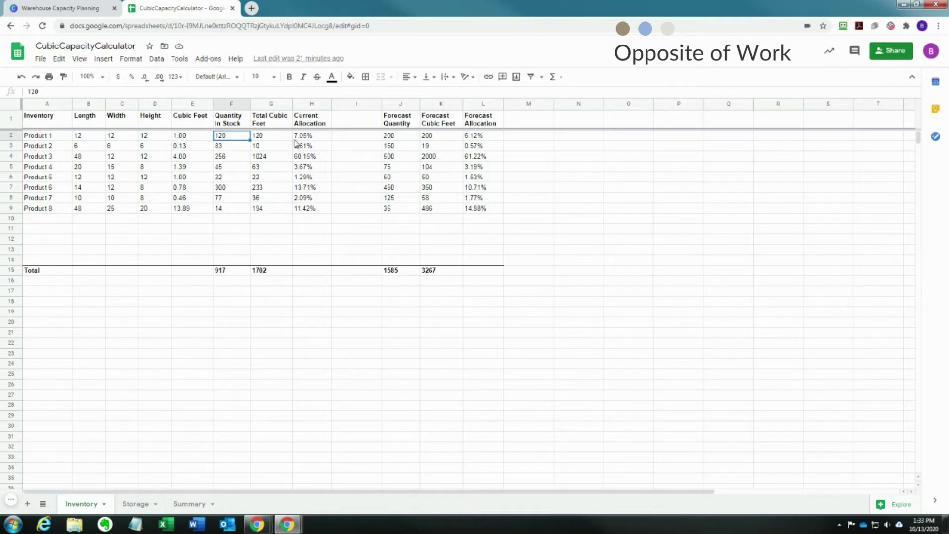
pyautogui.click(268, 138)
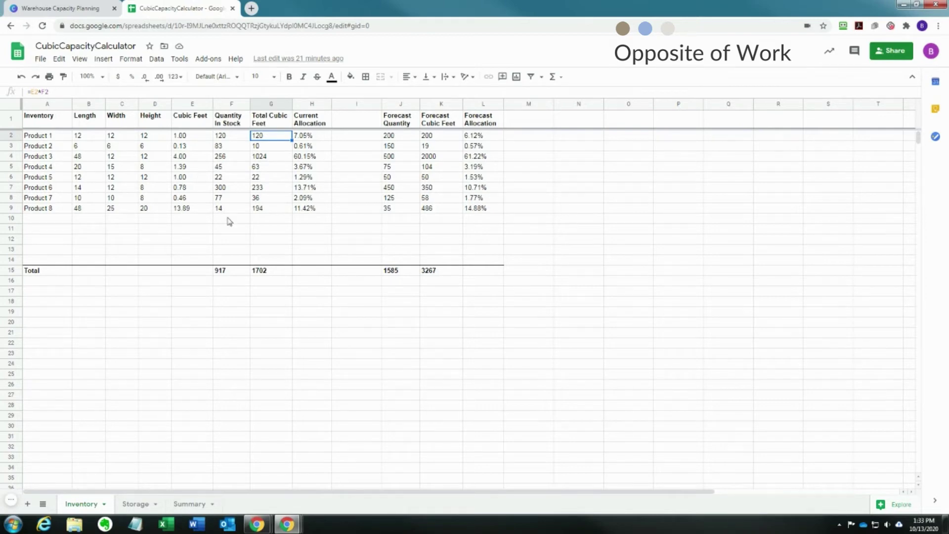
pyautogui.click(225, 274)
pyautogui.click(266, 275)
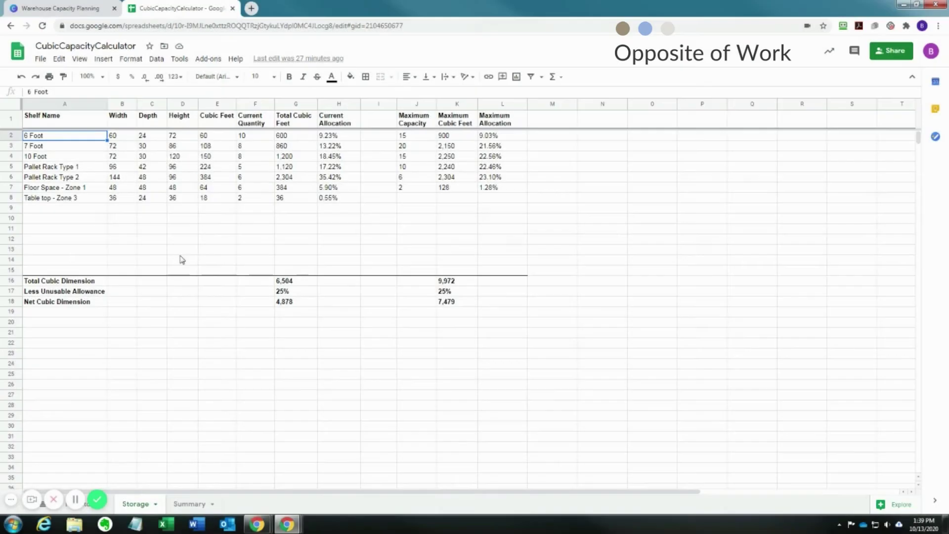
# Review the shelf types listed in the Storage sheet, from the 6 Foot shelf to Pallet Rack Type 2
pyautogui.click(57, 149)
pyautogui.click(53, 159)
pyautogui.click(54, 177)
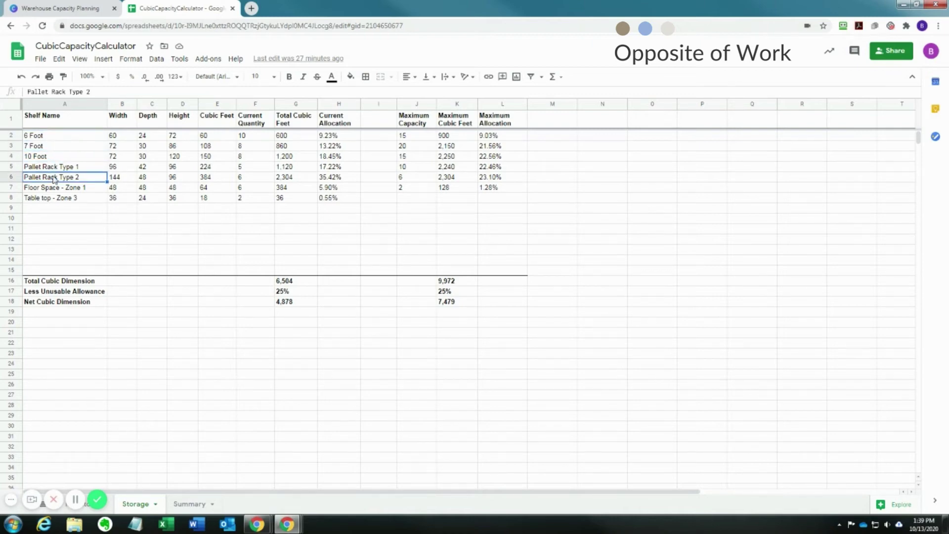
pyautogui.click(39, 134)
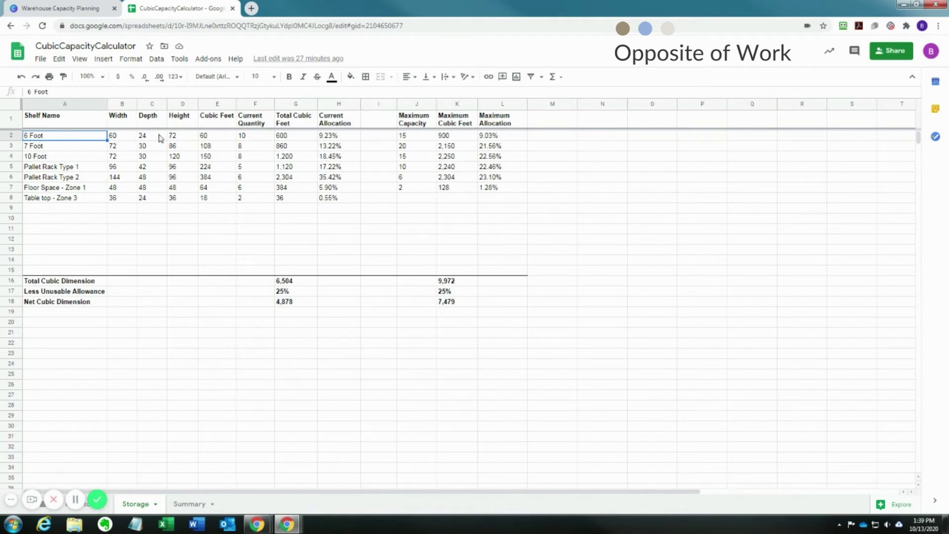
# Examine the 6 Foot shelf's width, depth and height, its cubic feet formula, current quantity and total cubic feet formula
pyautogui.click(132, 139)
pyautogui.click(151, 139)
pyautogui.click(173, 137)
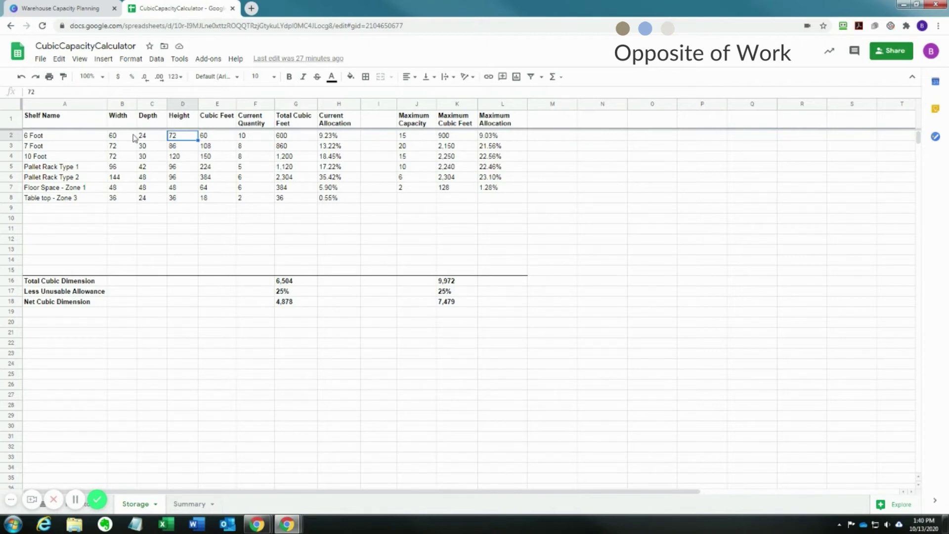
pyautogui.click(118, 136)
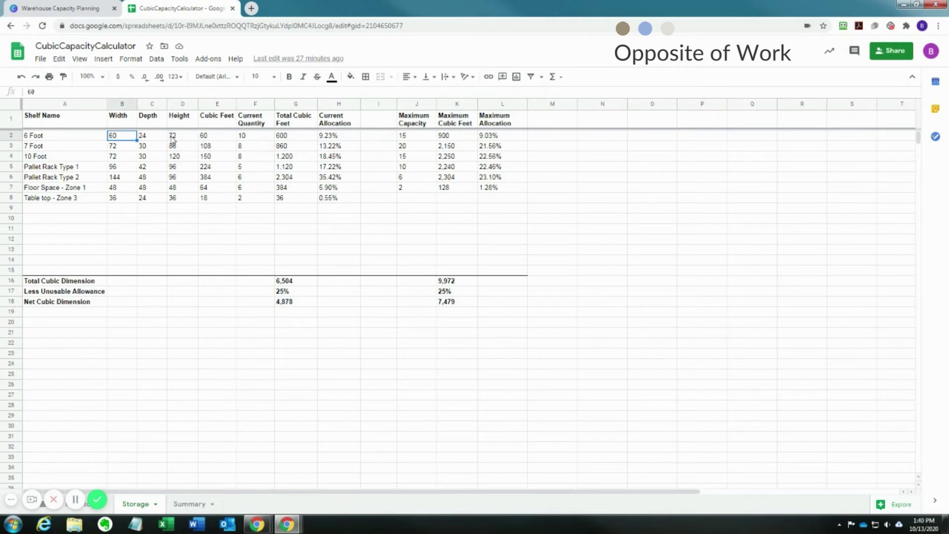
pyautogui.click(210, 138)
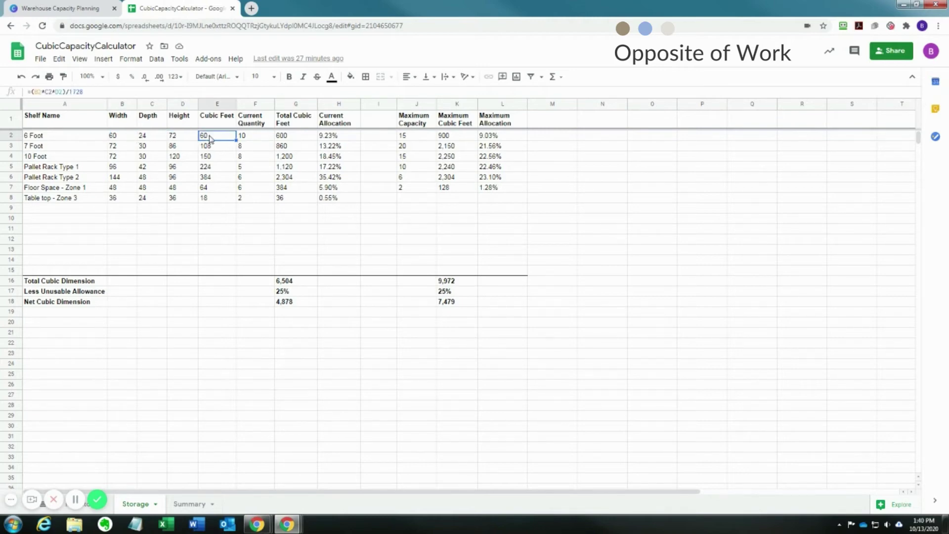
pyautogui.click(250, 139)
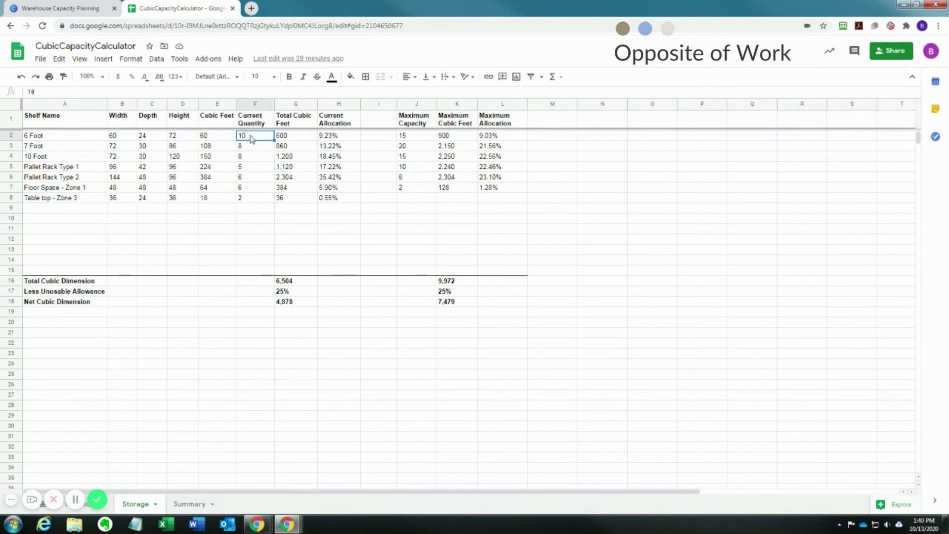
pyautogui.click(293, 140)
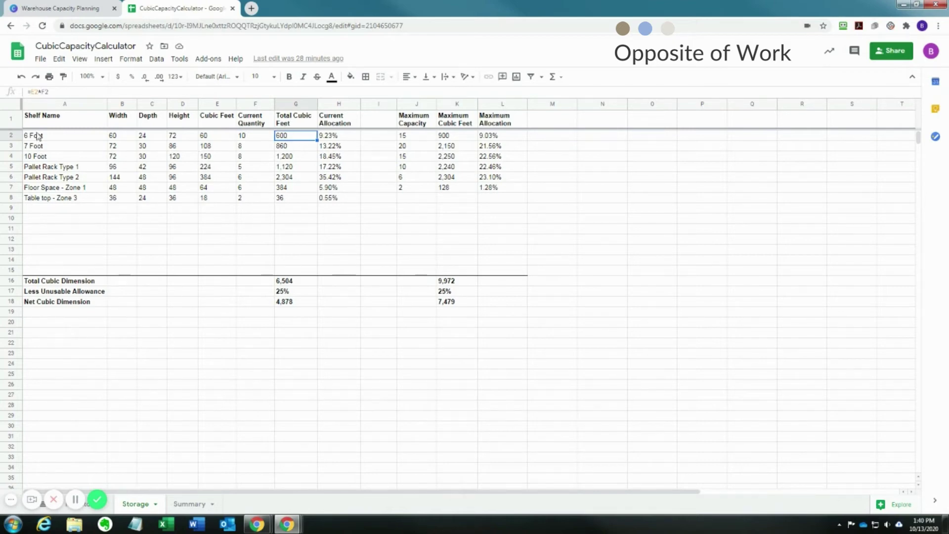
# Review the pallet rack entries and the dimensions of the Floor Space - Zone 1 and Table top - Zone 3 storage areas
pyautogui.click(47, 168)
pyautogui.click(48, 178)
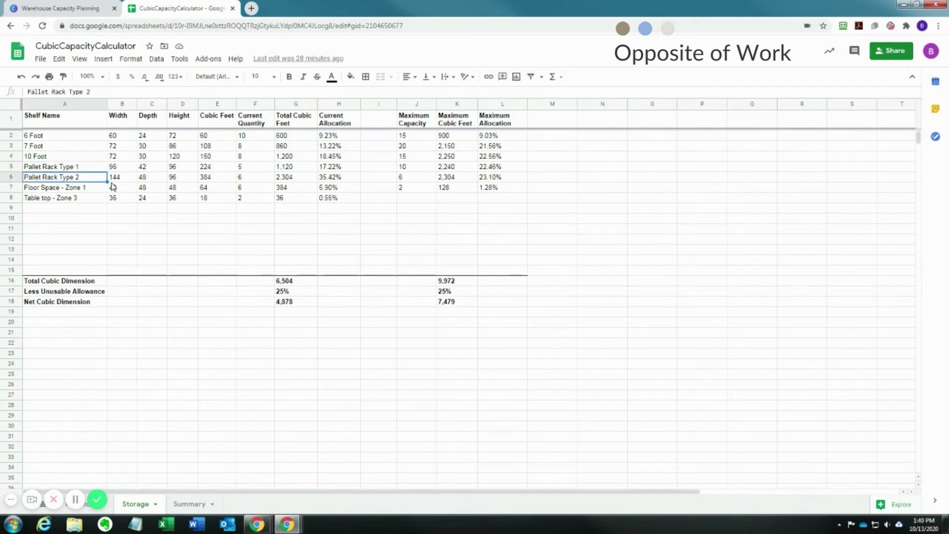
pyautogui.click(47, 189)
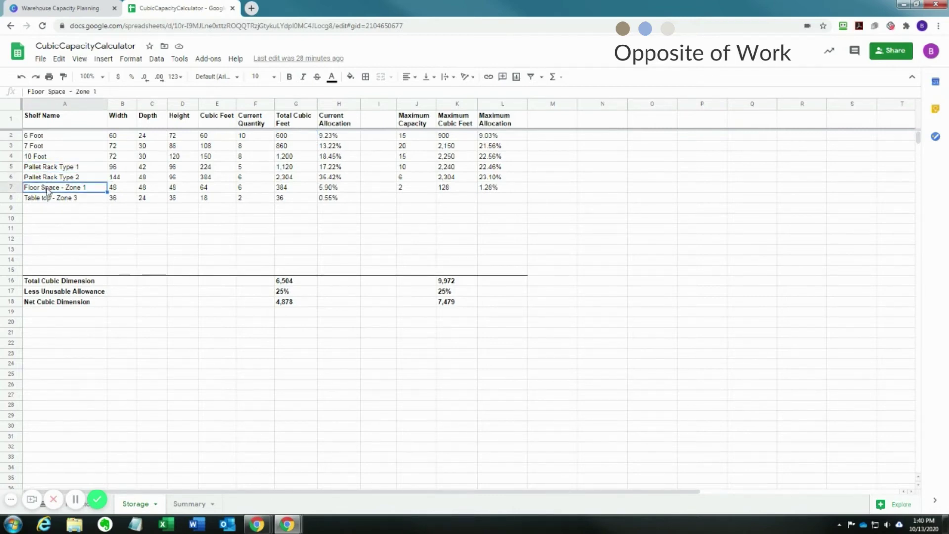
pyautogui.click(117, 191)
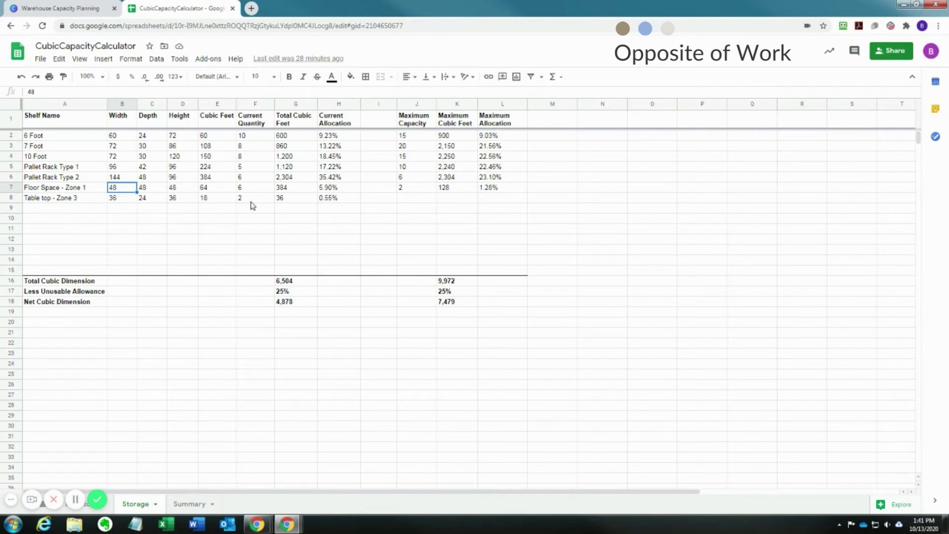
pyautogui.click(56, 200)
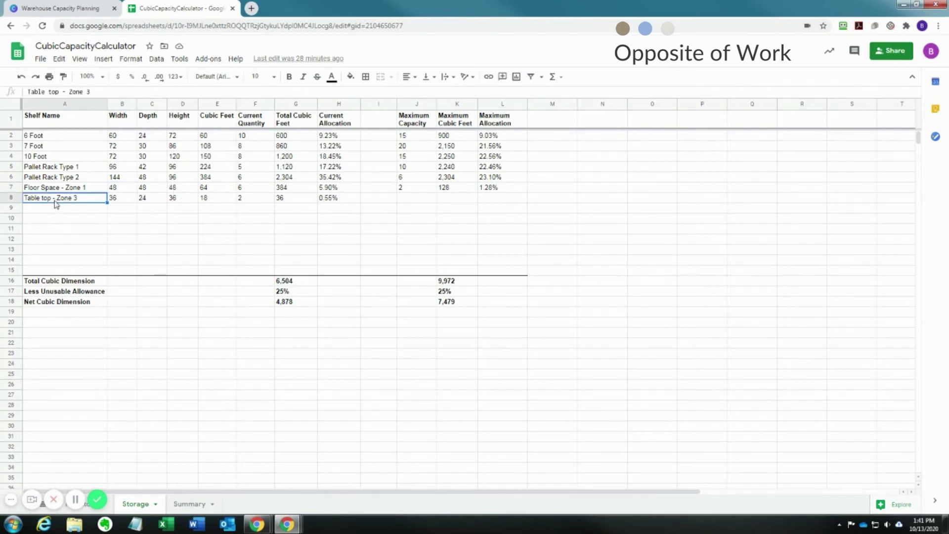
pyautogui.click(122, 203)
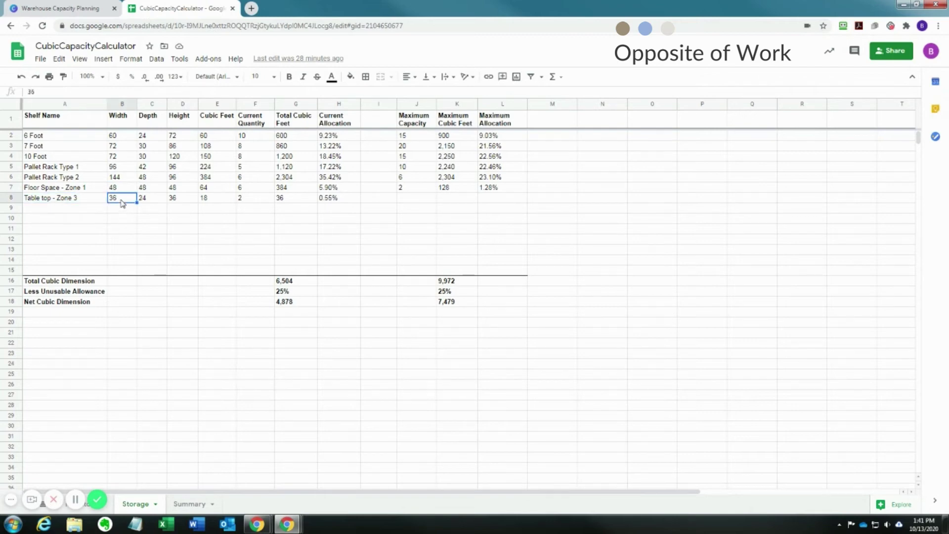
pyautogui.click(151, 202)
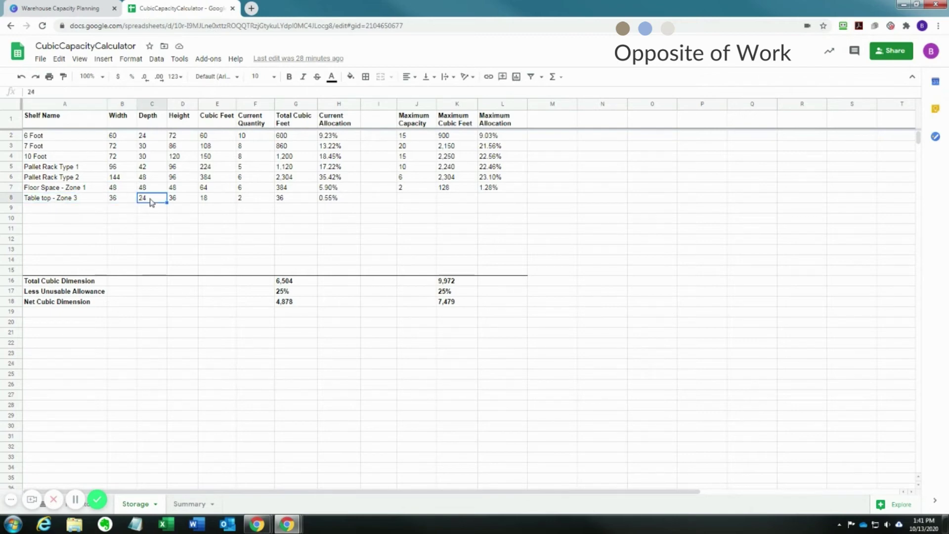
pyautogui.click(183, 202)
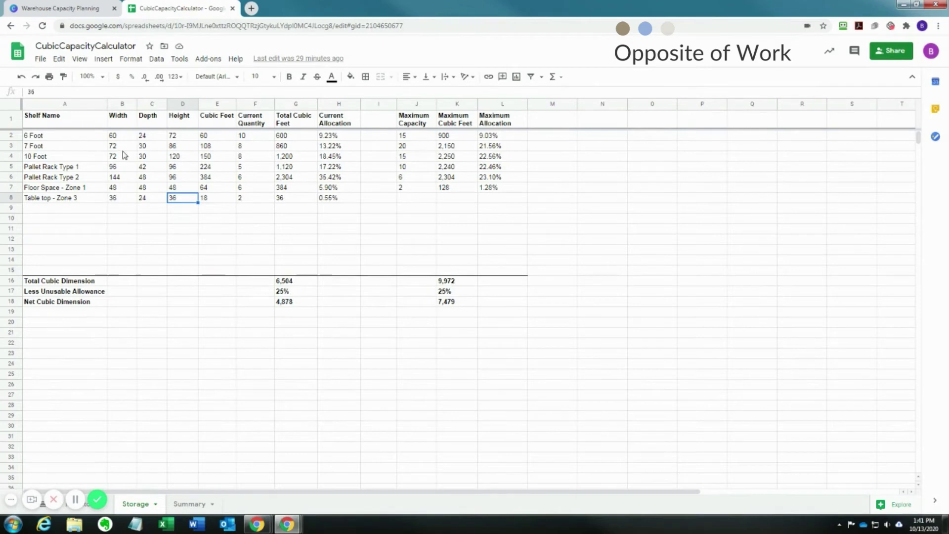
# Examine how the current total cubic dimension, unusable allowance and net cubic dimension are calculated, referring back to the 6 Foot shelf
pyautogui.click(297, 283)
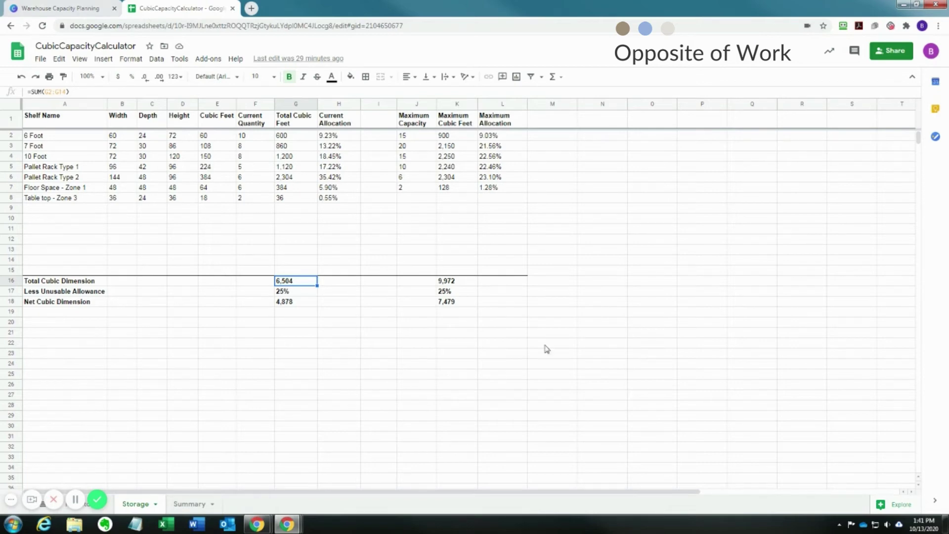
pyautogui.click(49, 293)
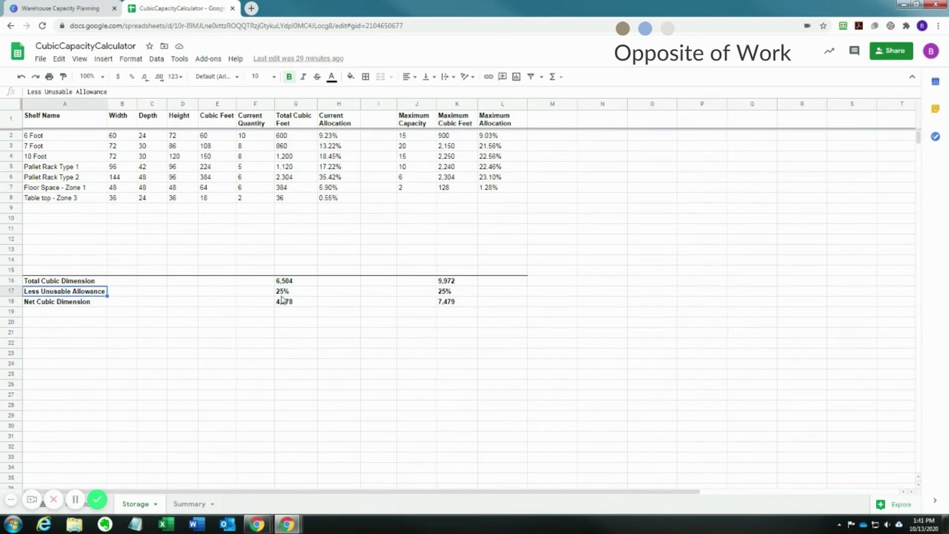
pyautogui.click(301, 294)
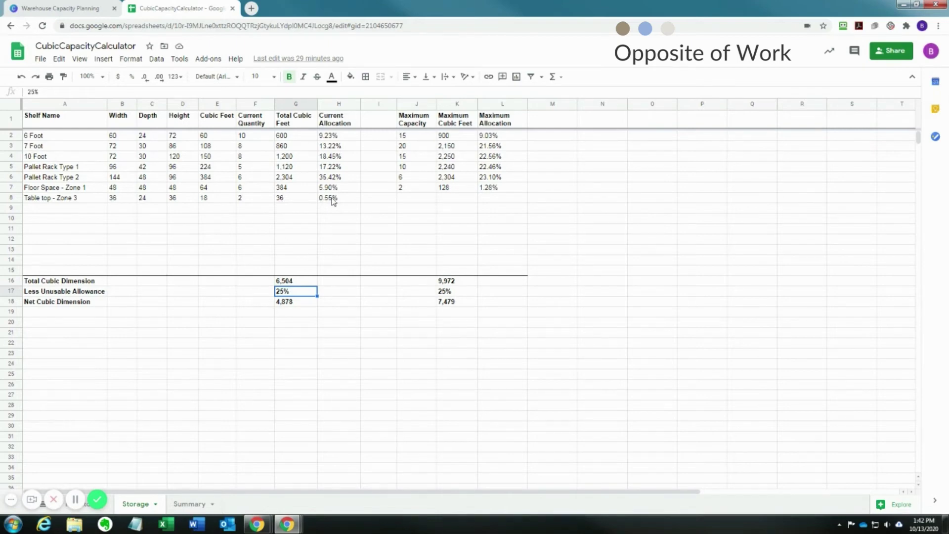
pyautogui.click(50, 137)
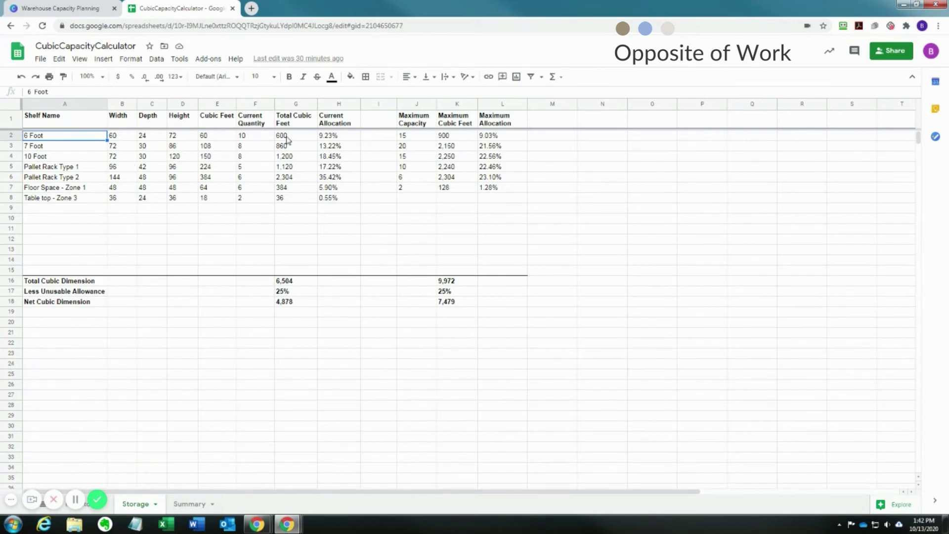
pyautogui.click(223, 141)
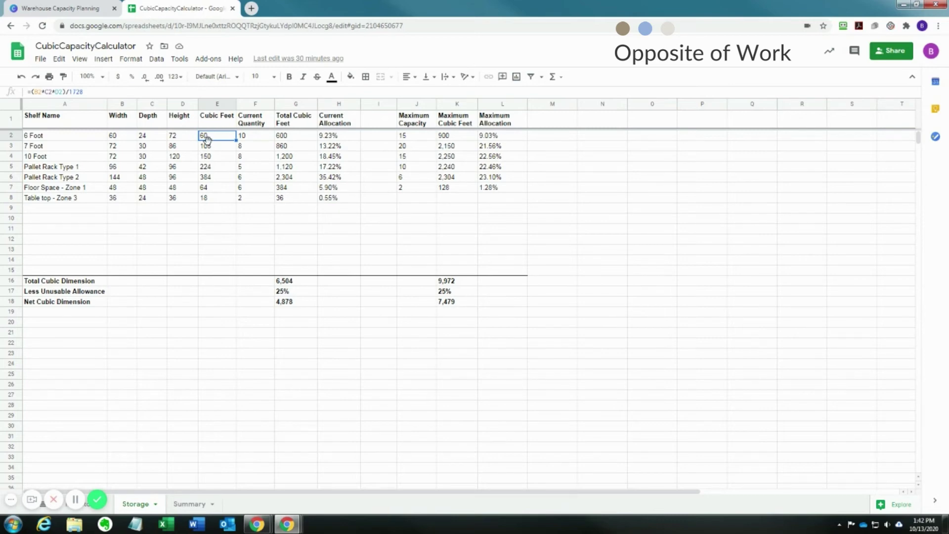
pyautogui.click(285, 292)
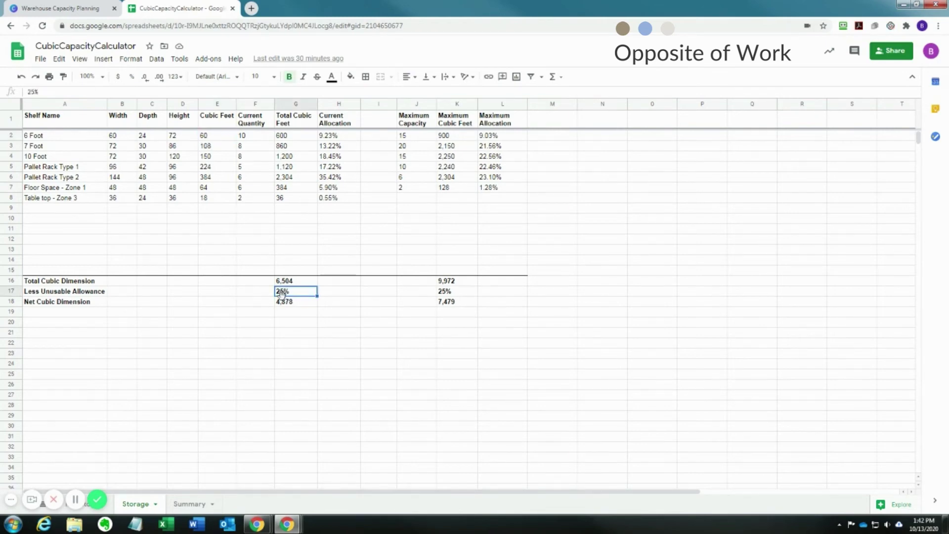
pyautogui.click(287, 305)
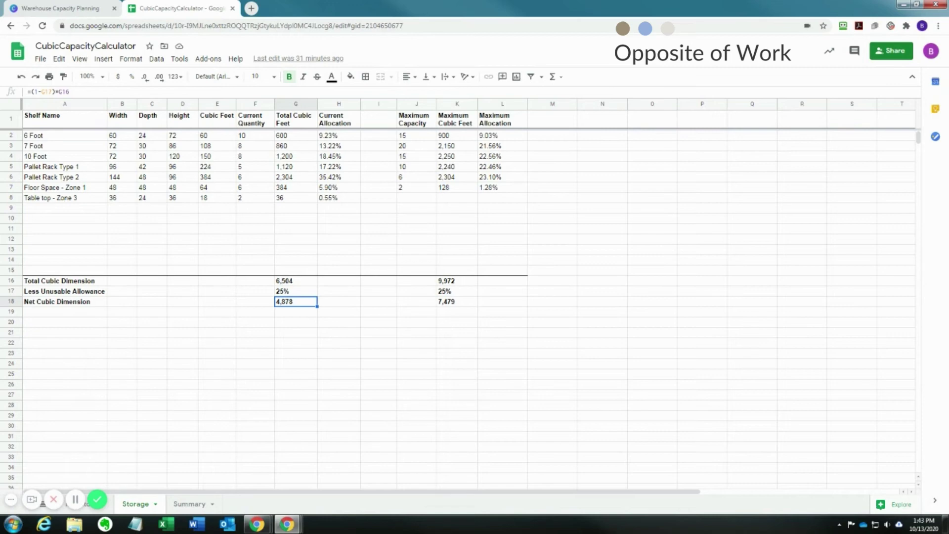
# Open the Summary sheet and examine the Current State formulas for inventory cubic feet, shelving cubic feet, current utilization and expansion potential
pyautogui.click(189, 504)
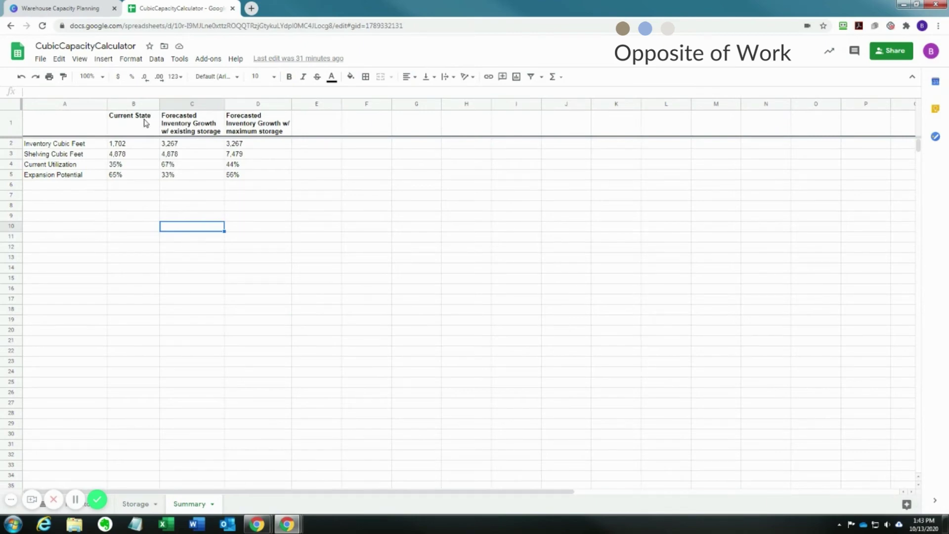
pyautogui.click(131, 147)
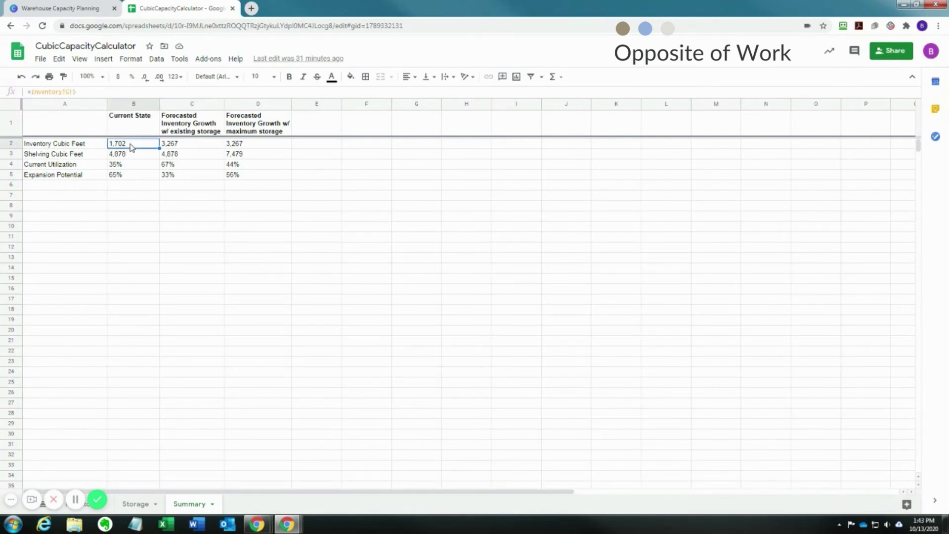
pyautogui.click(129, 157)
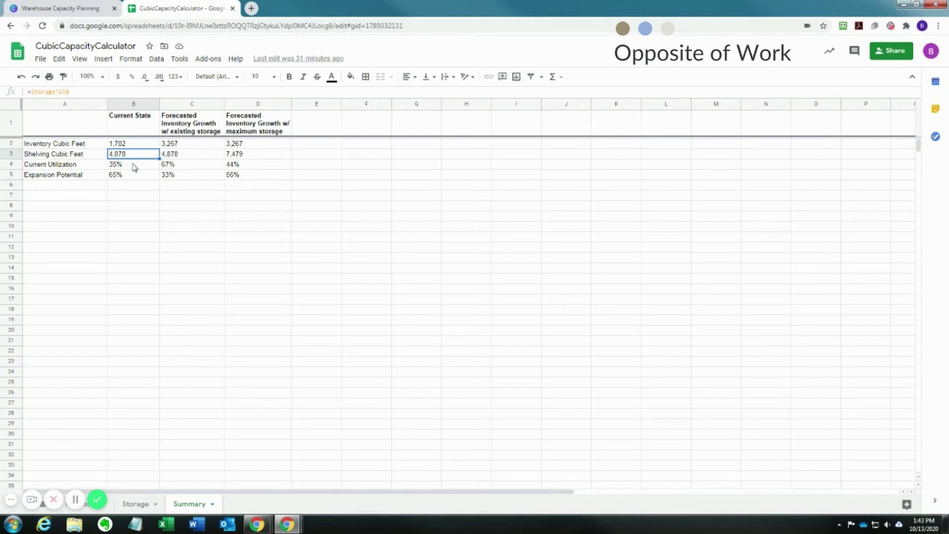
pyautogui.click(130, 167)
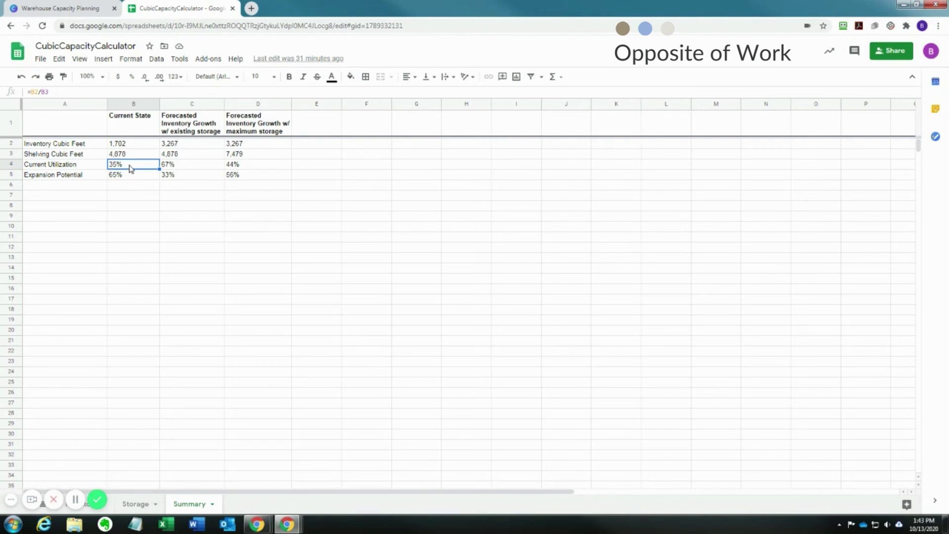
pyautogui.click(132, 177)
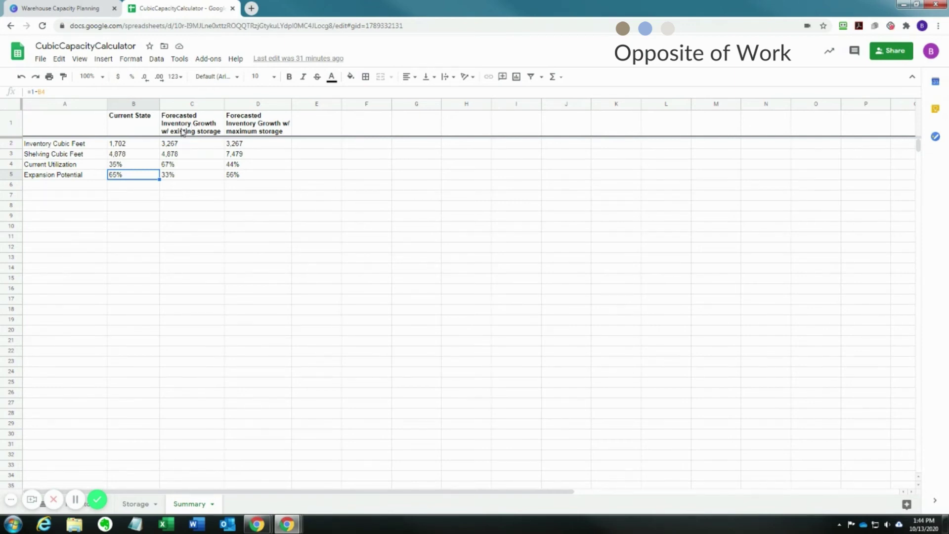
# Return to the Inventory sheet and compare the quantity in stock with the forecast quantity for Product 1 and Product 2
pyautogui.click(12, 502)
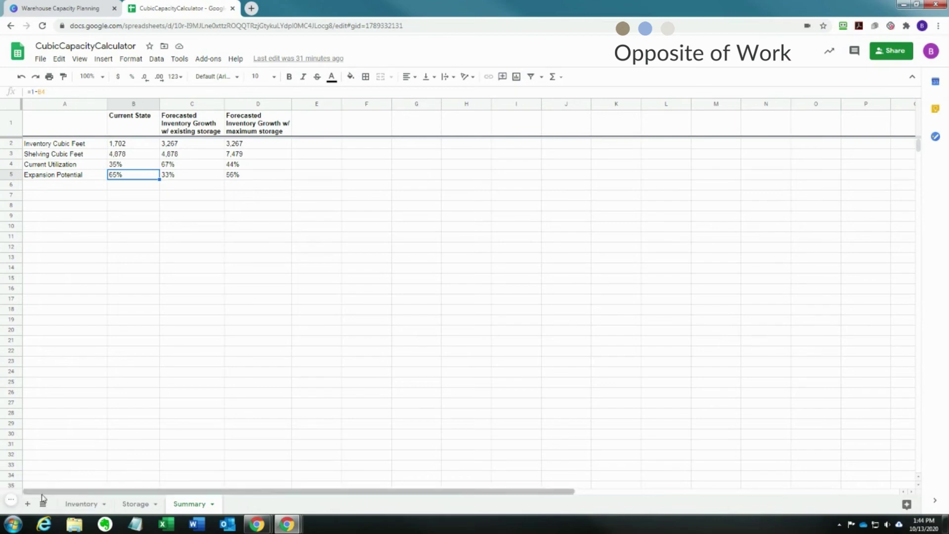
pyautogui.click(82, 508)
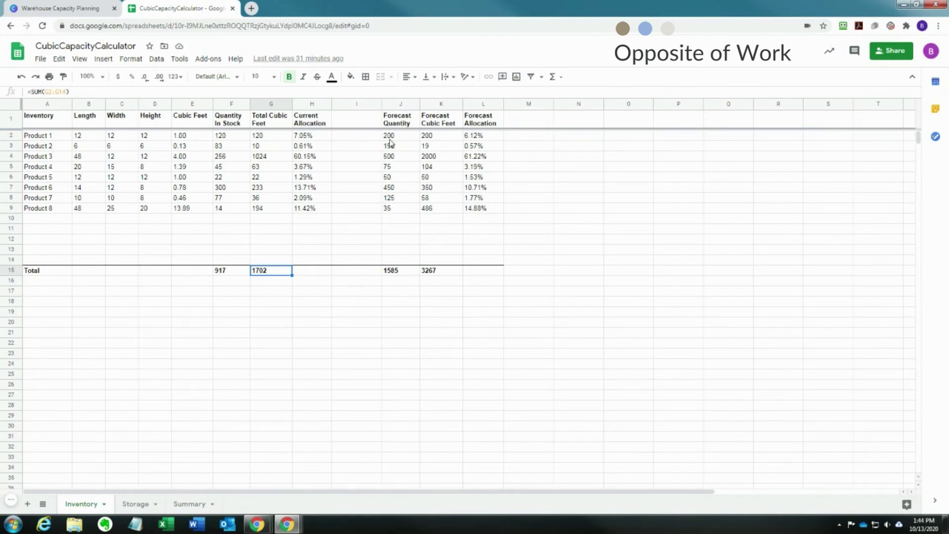
pyautogui.click(229, 137)
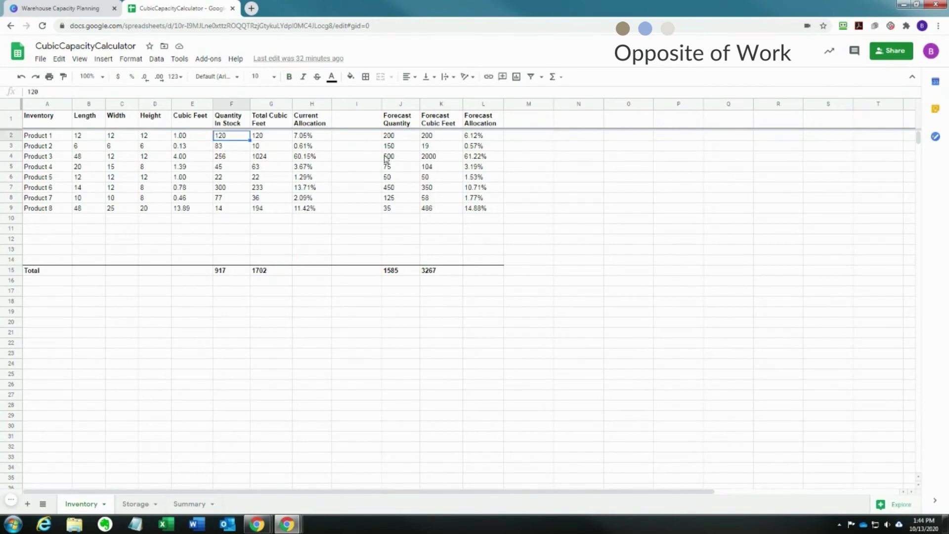
pyautogui.click(393, 138)
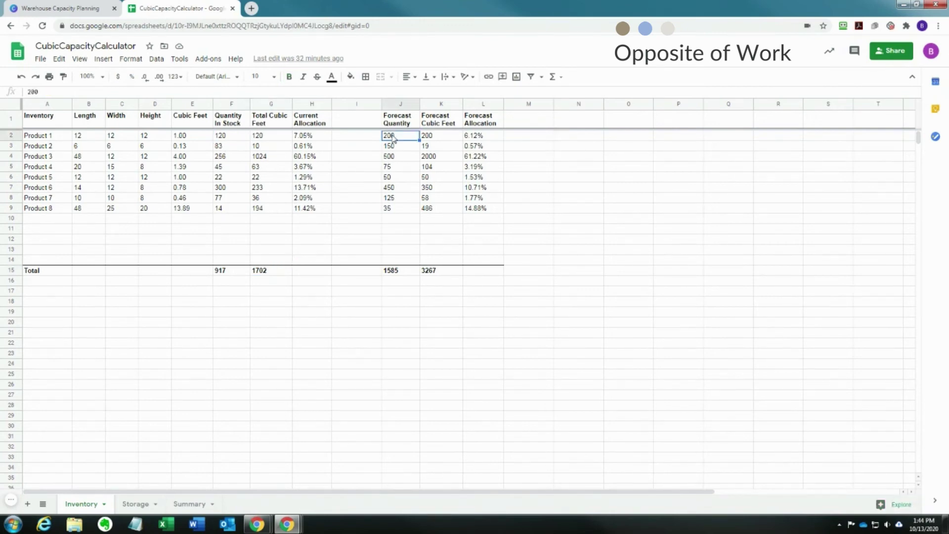
pyautogui.click(237, 150)
pyautogui.click(400, 150)
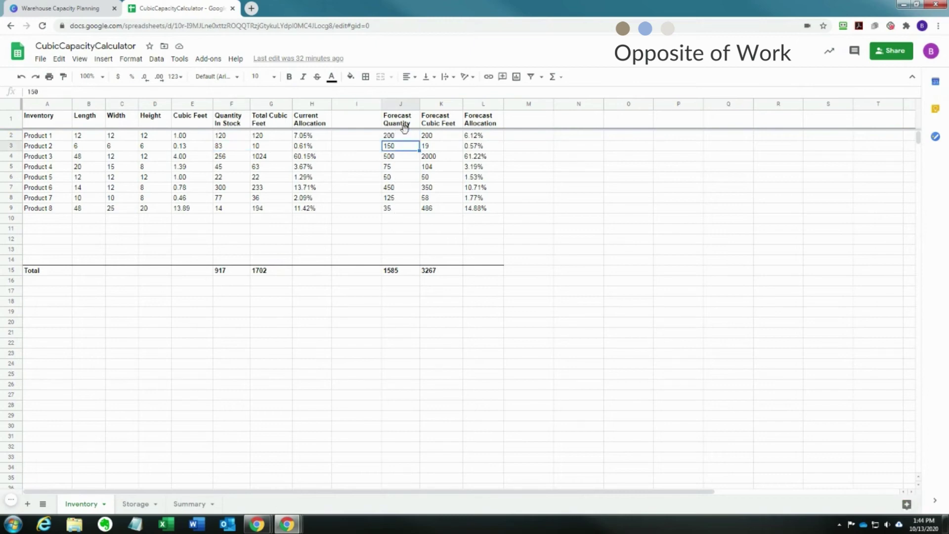
# Review the Forecast Cubic Feet and Forecast Allocation columns and compare the total forecast cubic feet with the current total cubic feet
pyautogui.click(442, 105)
pyautogui.click(478, 105)
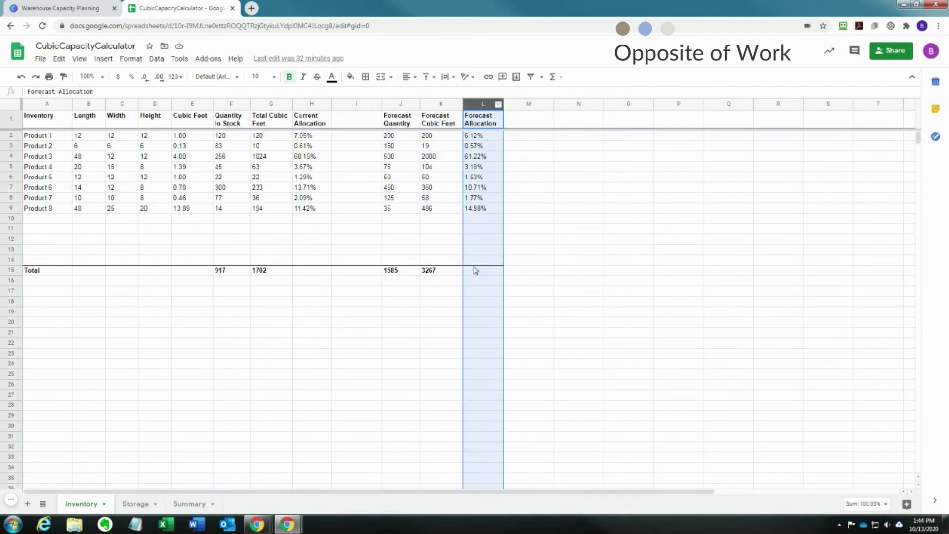
pyautogui.click(426, 270)
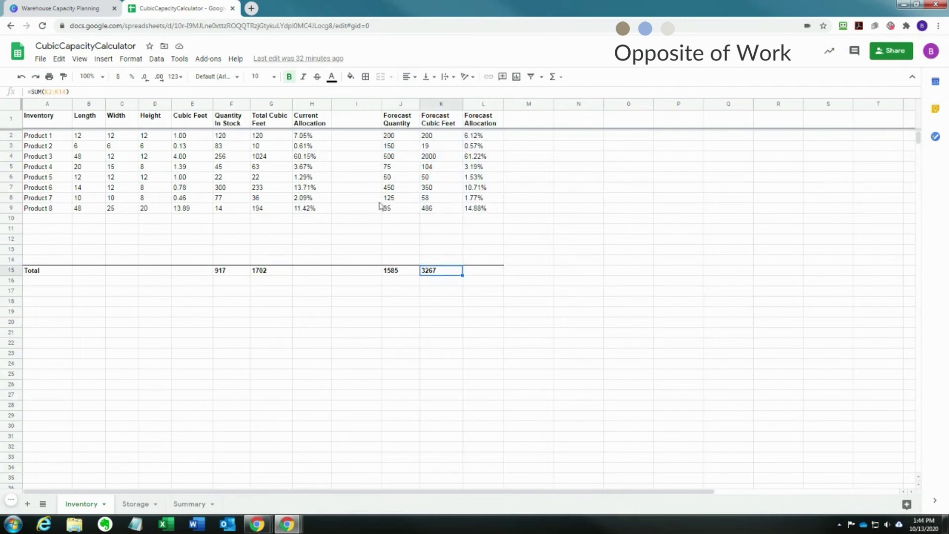
pyautogui.click(270, 275)
pyautogui.click(429, 272)
# Open the Summary sheet and examine the shelving, utilization and expansion potential formulas for forecasted inventory growth with existing storage
pyautogui.click(189, 504)
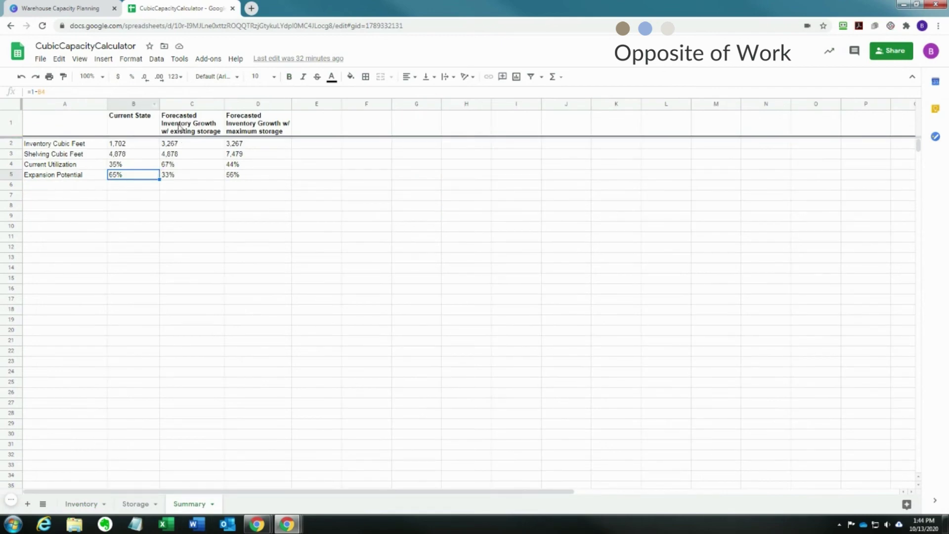
pyautogui.click(187, 156)
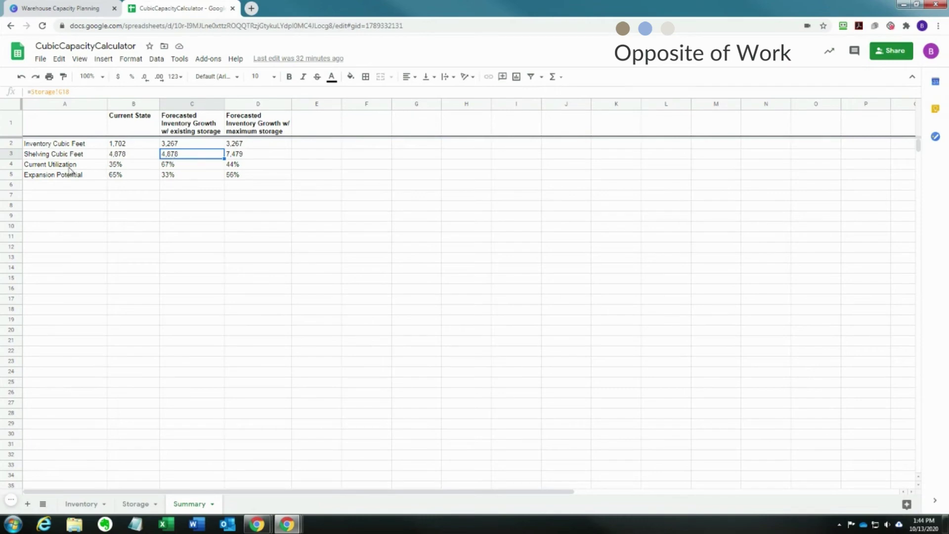
pyautogui.click(189, 168)
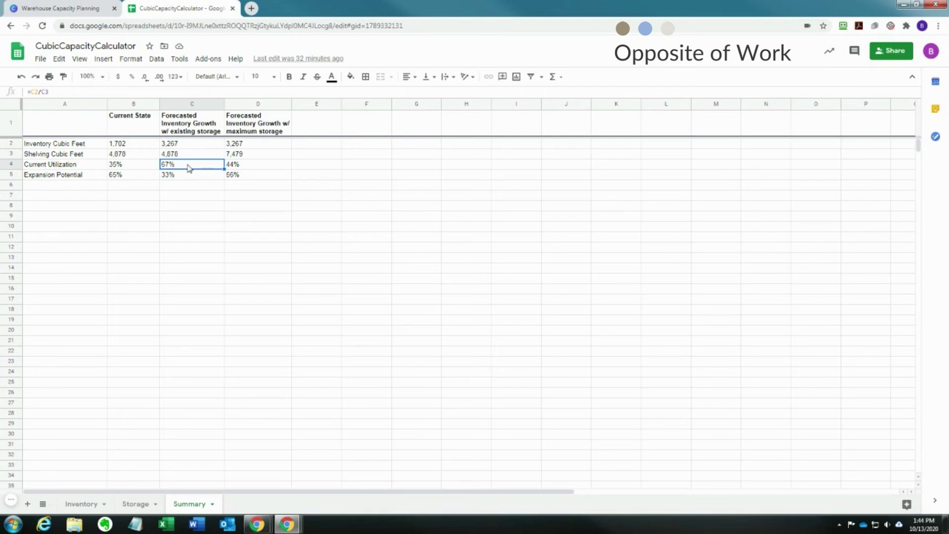
pyautogui.click(186, 177)
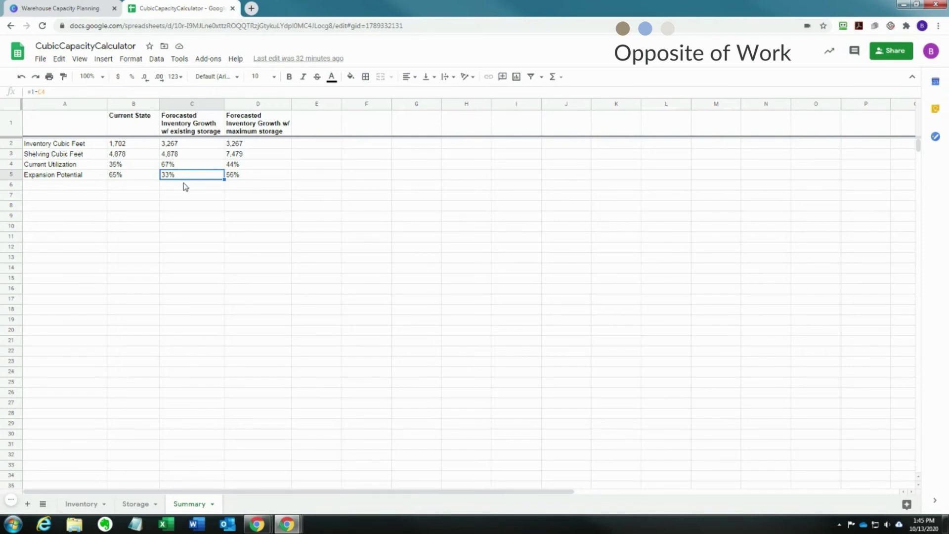
pyautogui.click(188, 187)
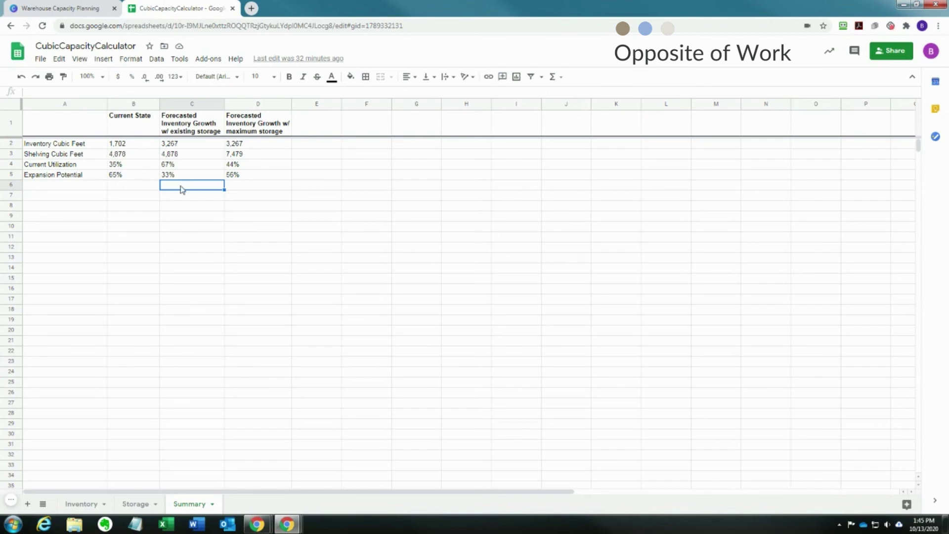
# Open the Storage sheet and compare the current quantity with the maximum capacity for the 6 Foot and 7 Foot shelves
pyautogui.click(139, 505)
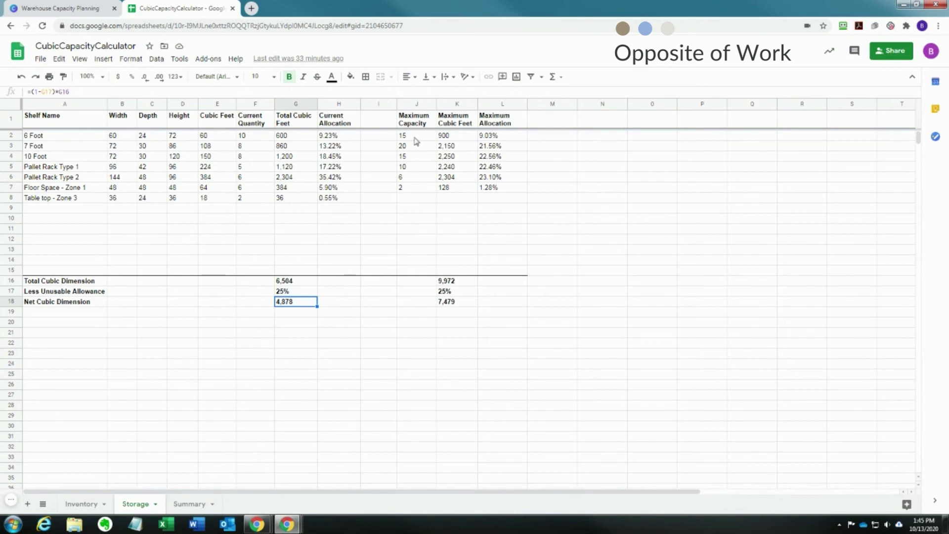
pyautogui.click(414, 137)
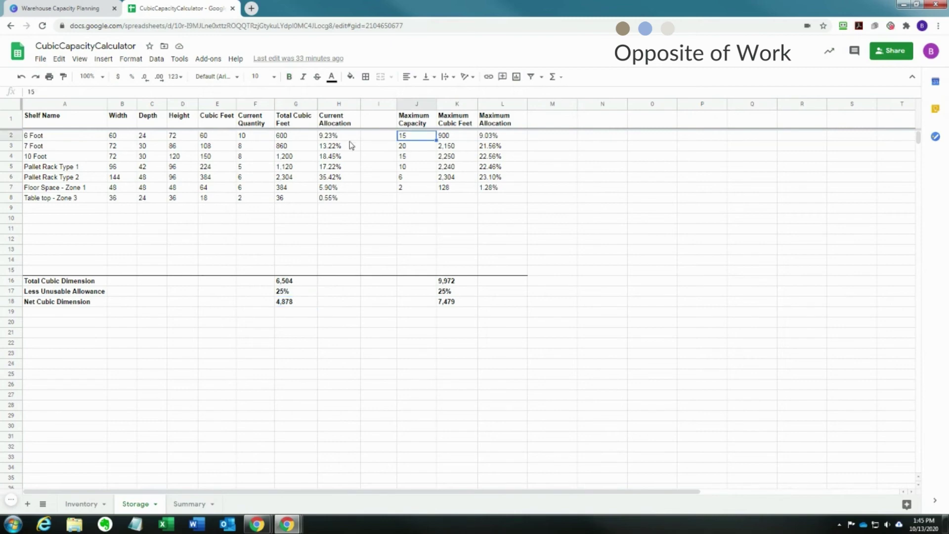
pyautogui.click(249, 137)
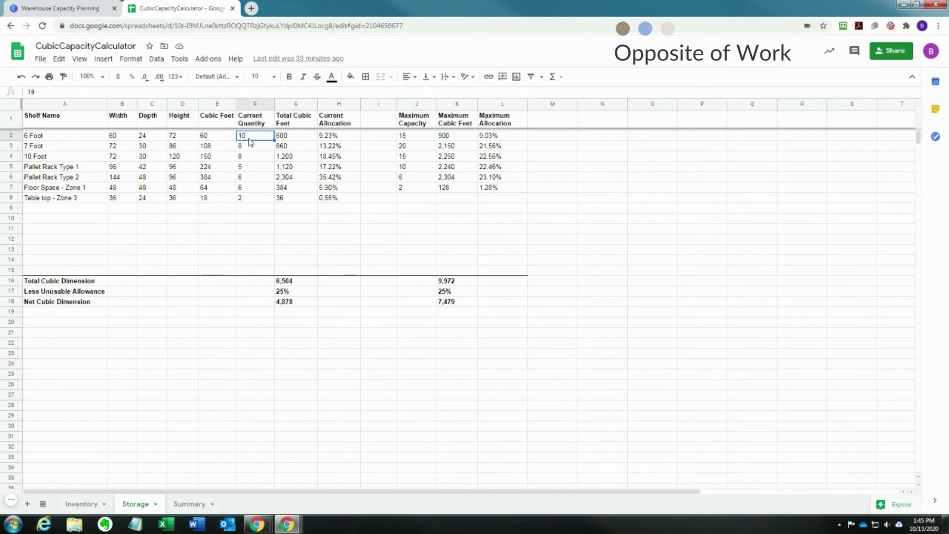
pyautogui.click(414, 141)
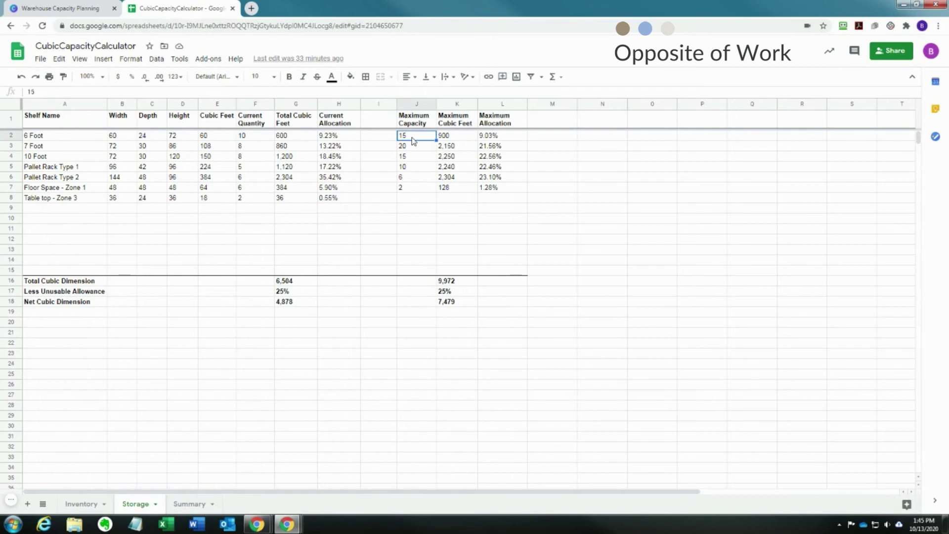
pyautogui.click(243, 149)
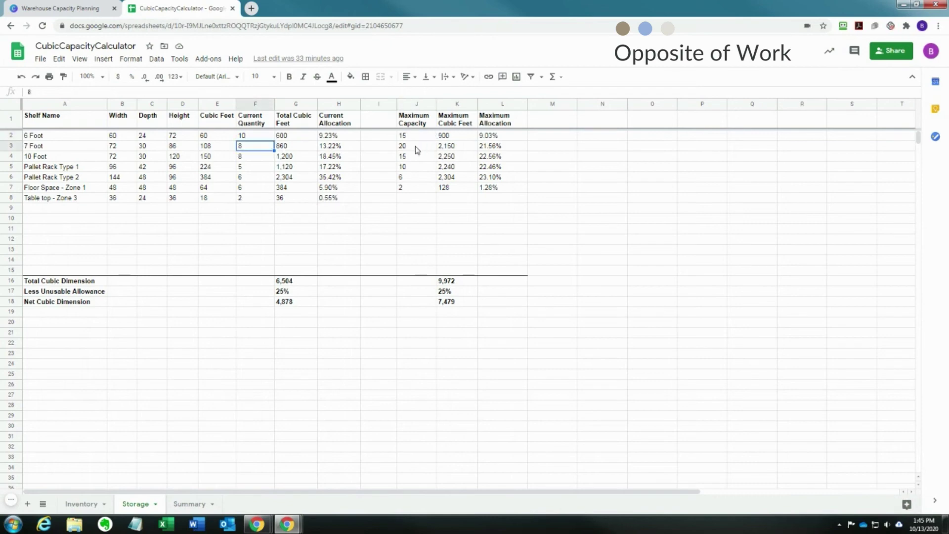
pyautogui.click(416, 149)
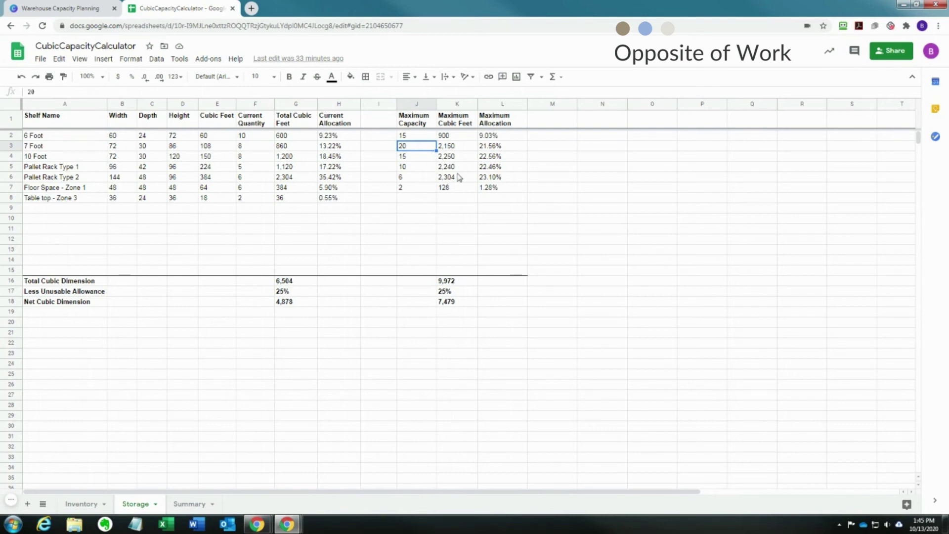
# Examine how the total and net cubic dimensions are calculated for maximum storage capacity, comparing them with the current totals
pyautogui.click(551, 138)
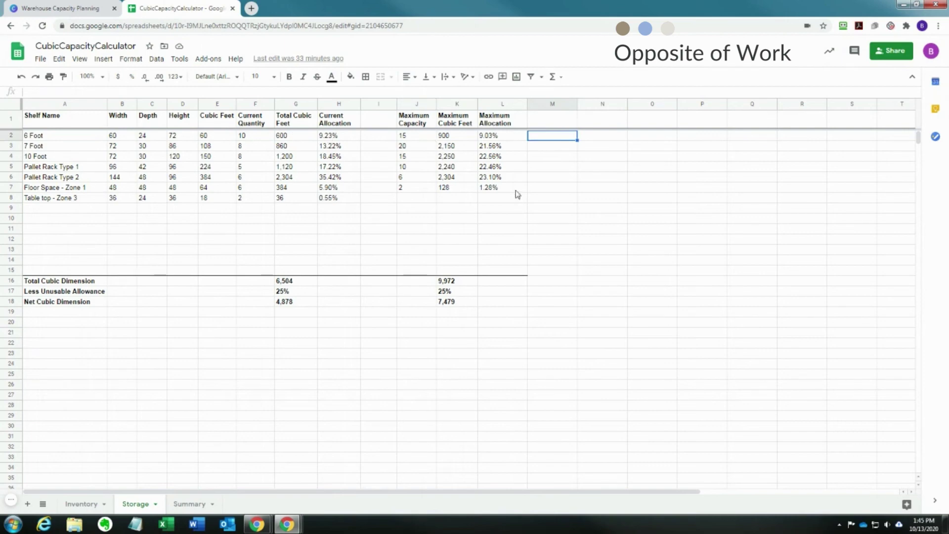
pyautogui.click(288, 281)
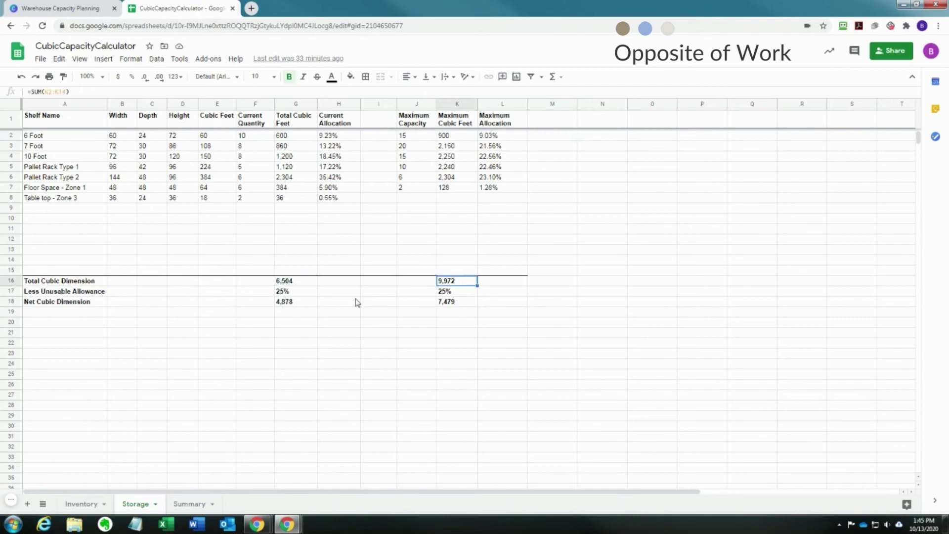
pyautogui.click(448, 303)
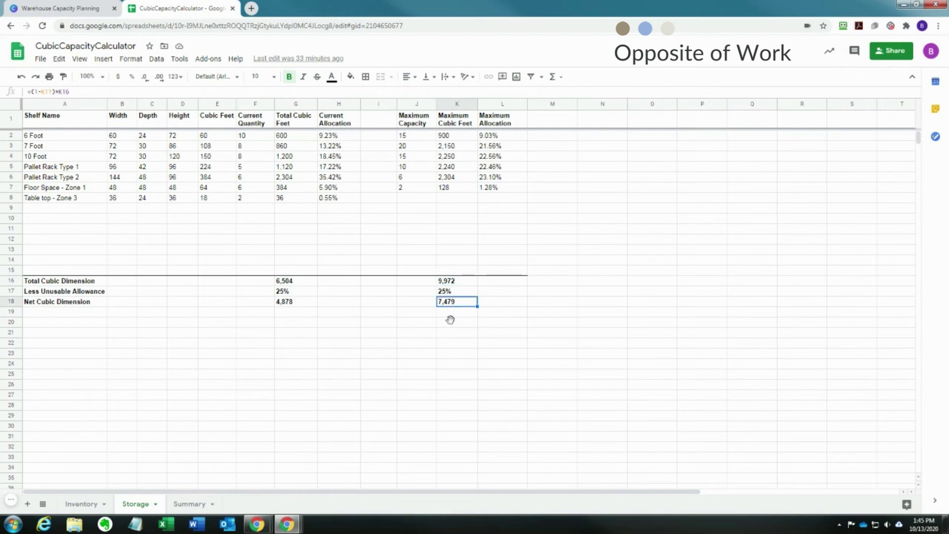
# Return to the Summary sheet and examine the shelving, utilization and expansion potential formulas for forecasted growth with maximum storage
pyautogui.click(190, 505)
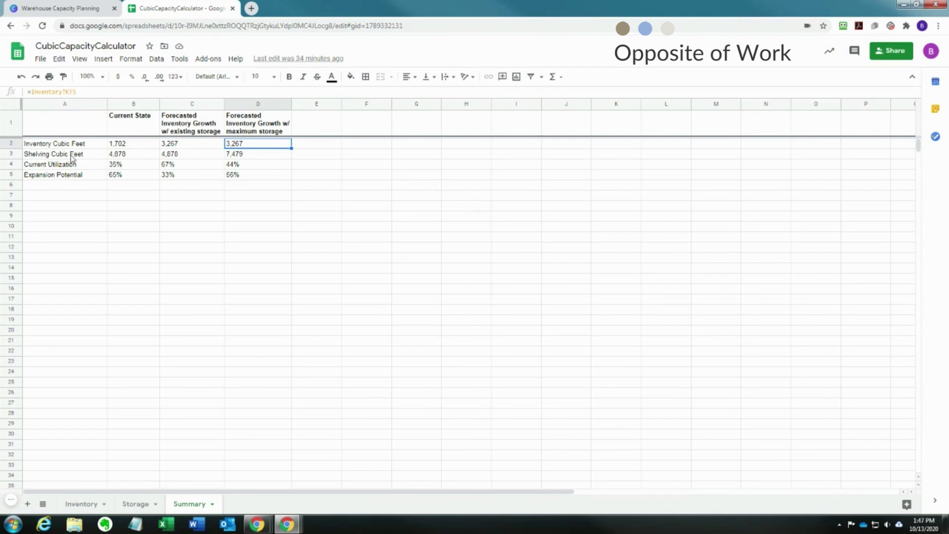
pyautogui.click(246, 156)
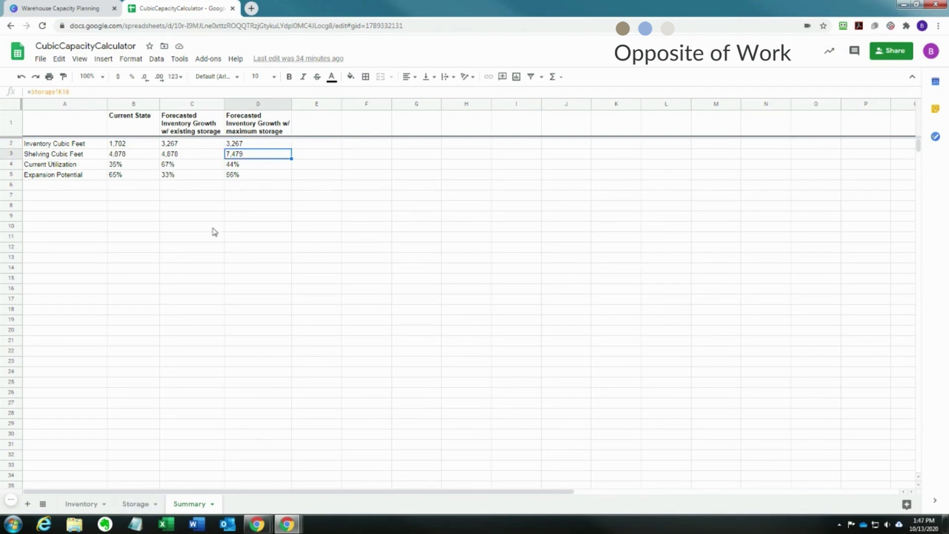
pyautogui.click(253, 168)
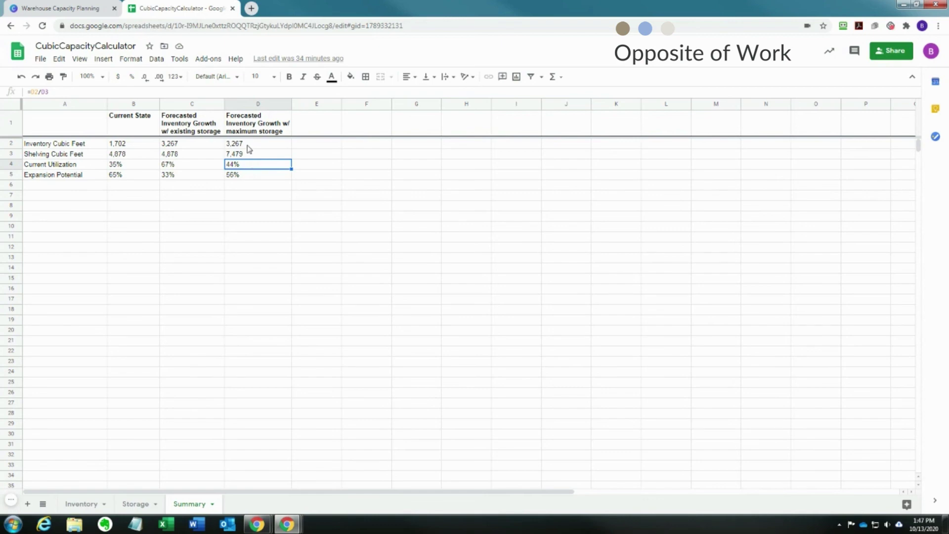
pyautogui.click(250, 156)
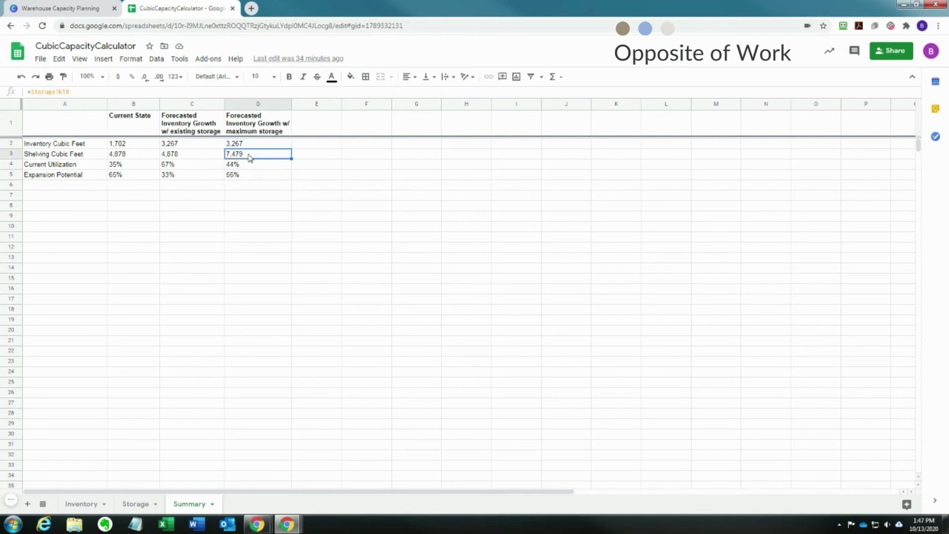
pyautogui.click(251, 165)
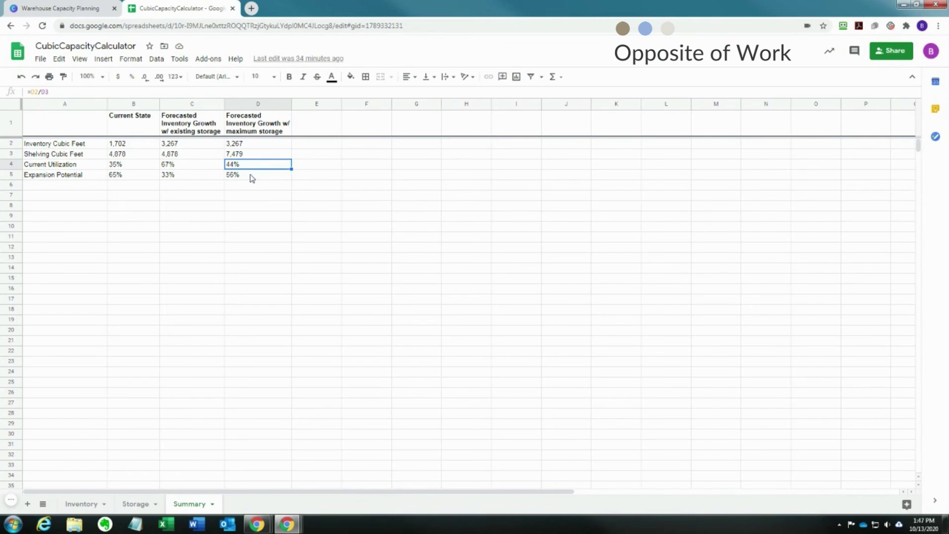
pyautogui.click(261, 176)
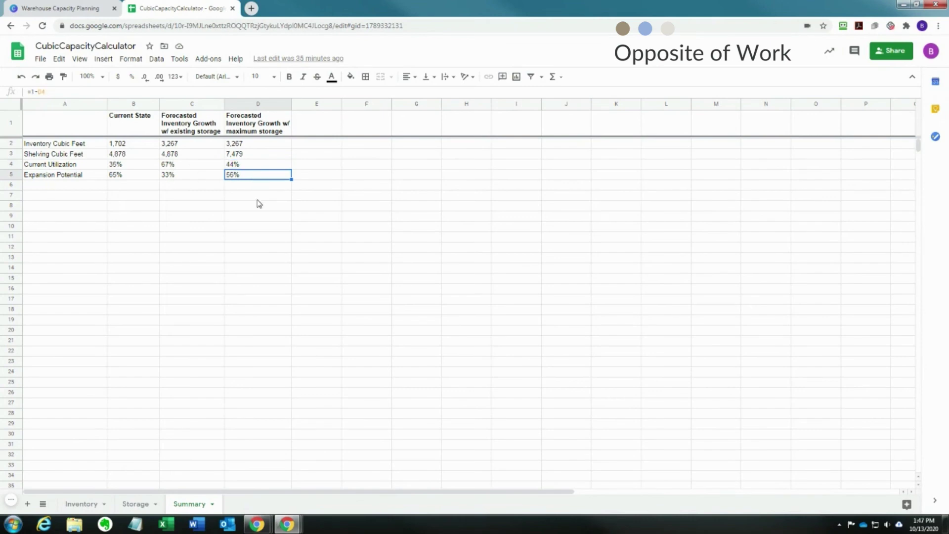